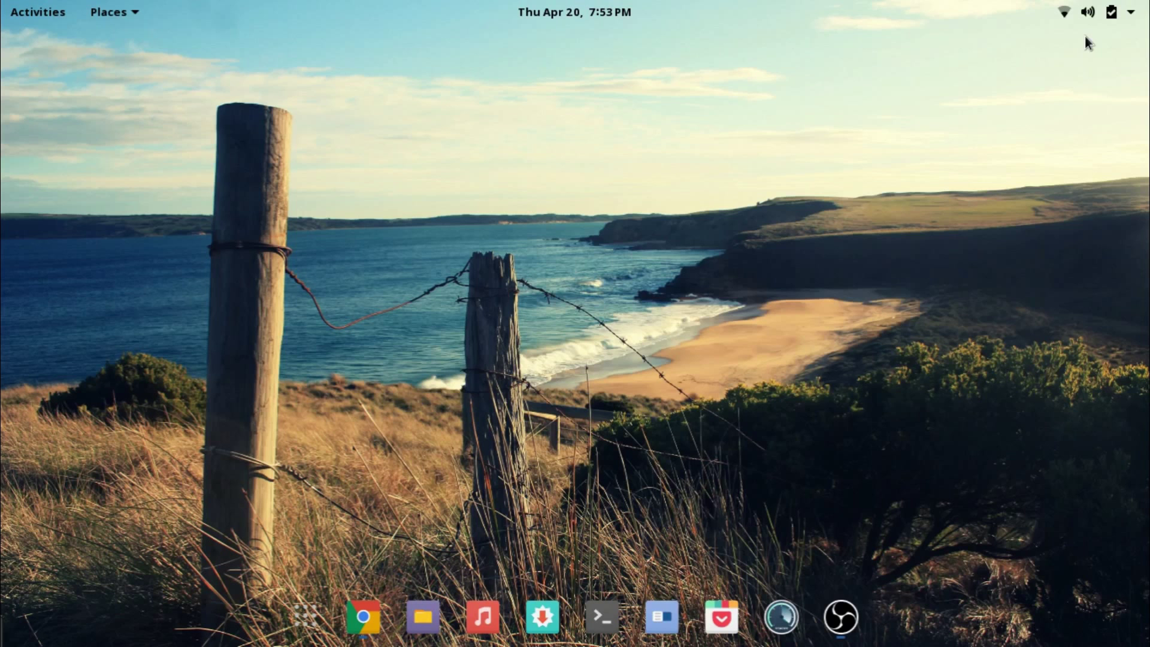
- Launch Stacer from the dock so its Dashboard with CPU, memory and disk stats appears
click(779, 614)
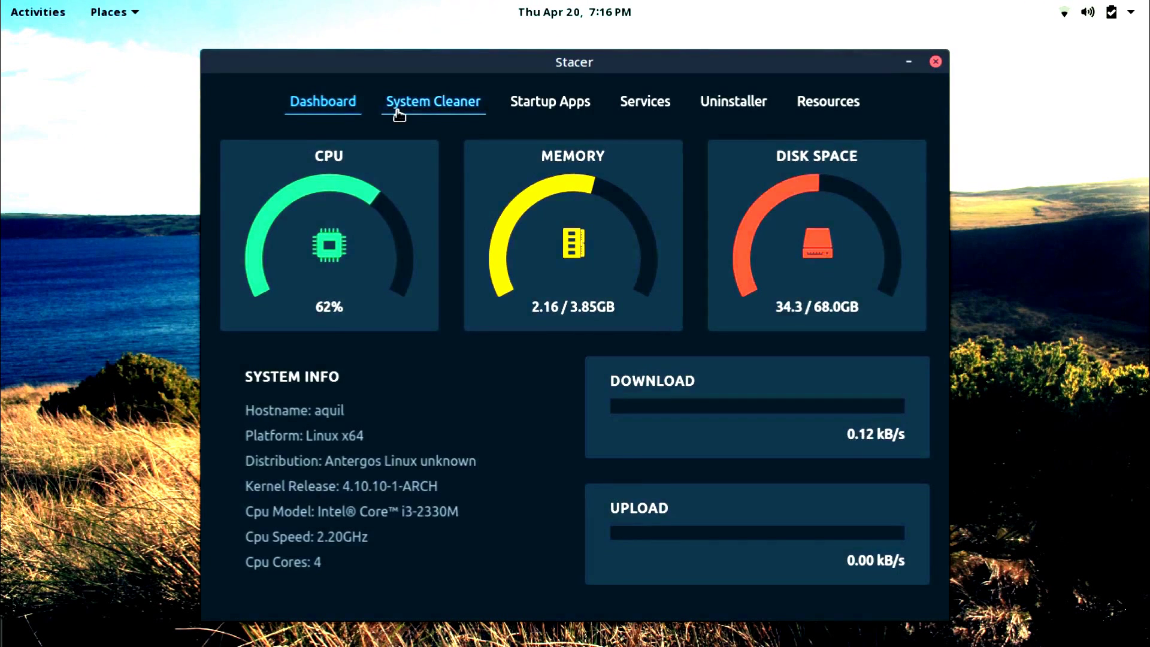
- In System Cleaner, tick Package Cache, Crash Reports, System Logs, App Cache and Trash, then scan
click(398, 111)
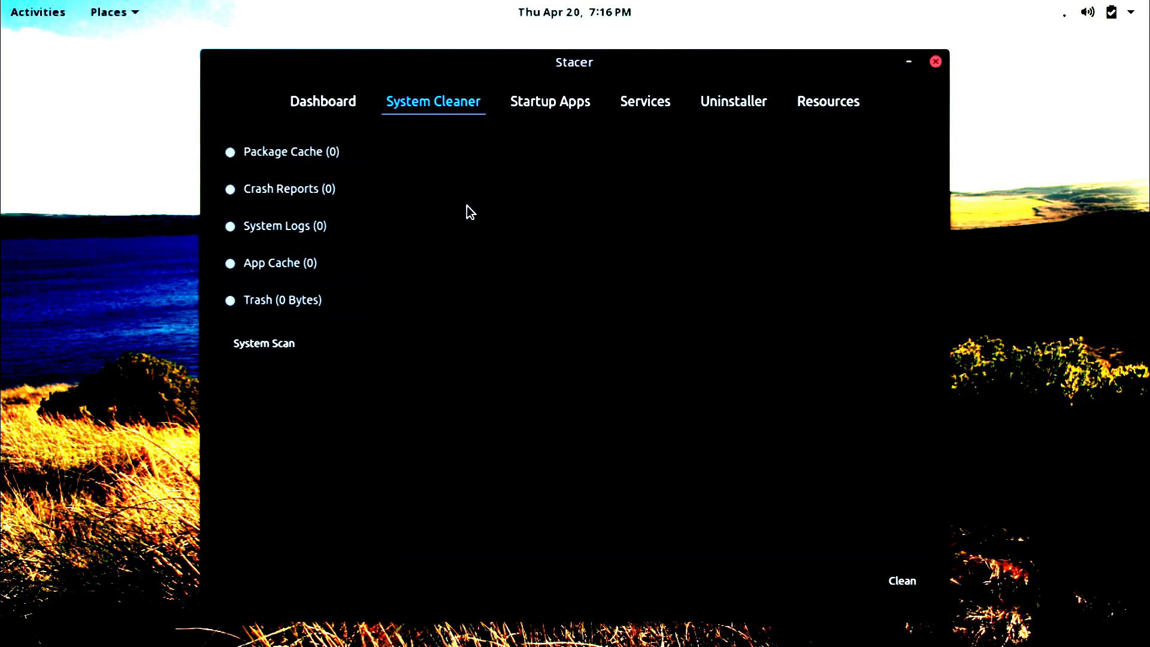
click(321, 154)
click(308, 187)
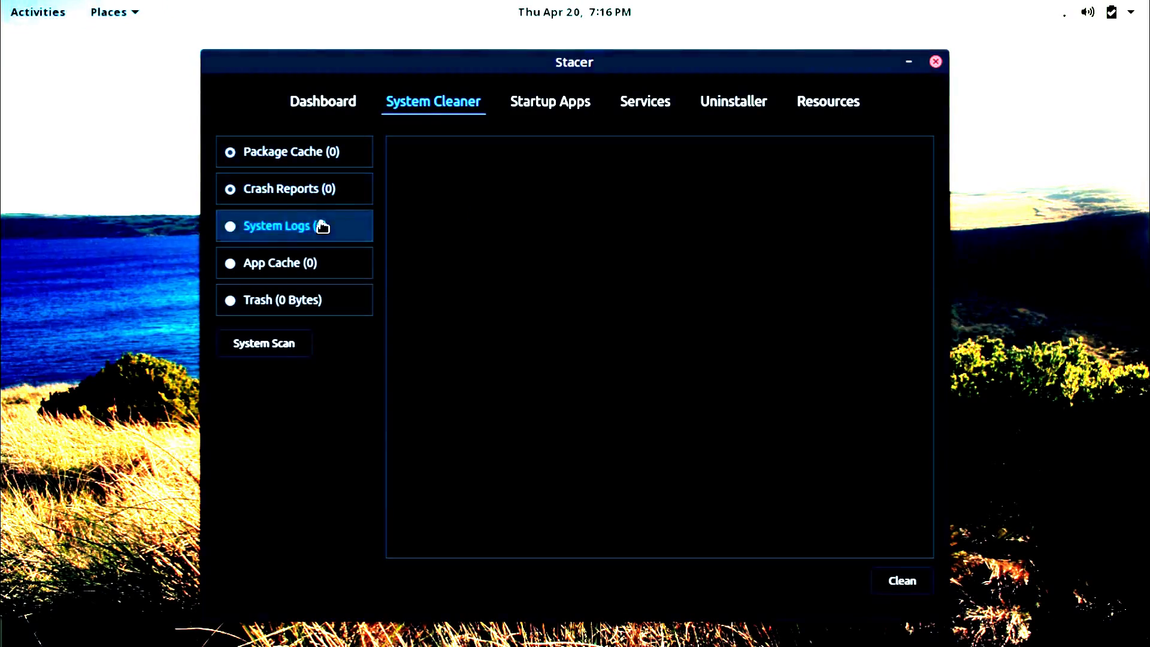
click(322, 226)
click(310, 262)
click(316, 299)
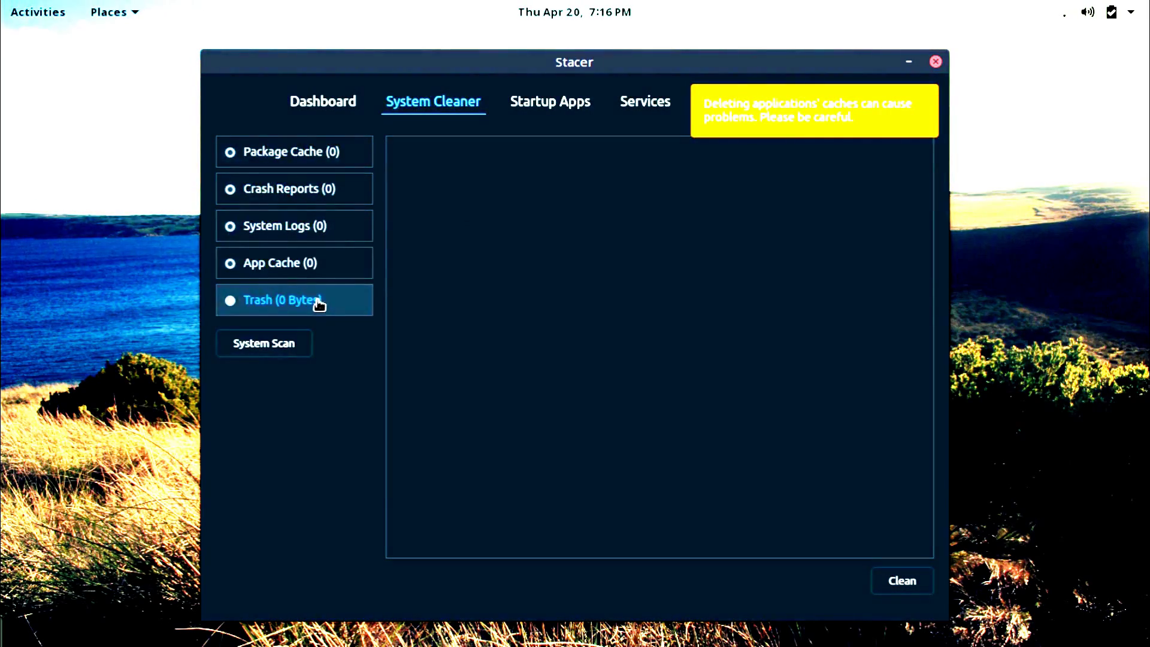
click(303, 345)
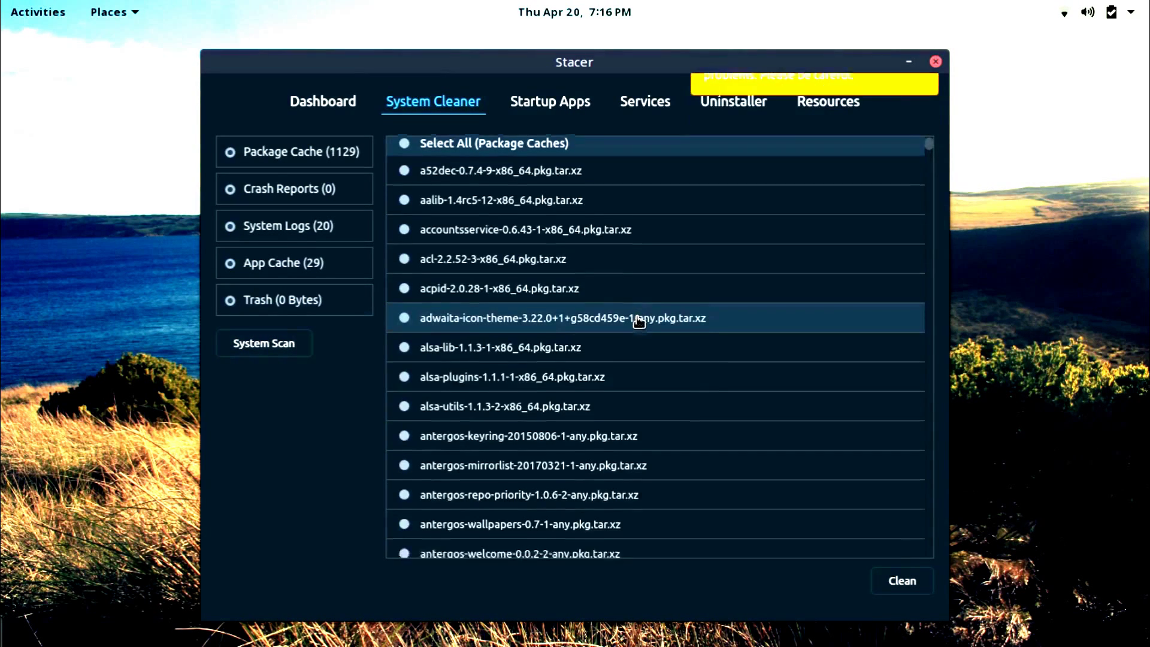
- Select all 1129 cached package files and clean them, authenticating with the account password
scroll(637, 322, down, 3)
scroll(638, 322, up, 3)
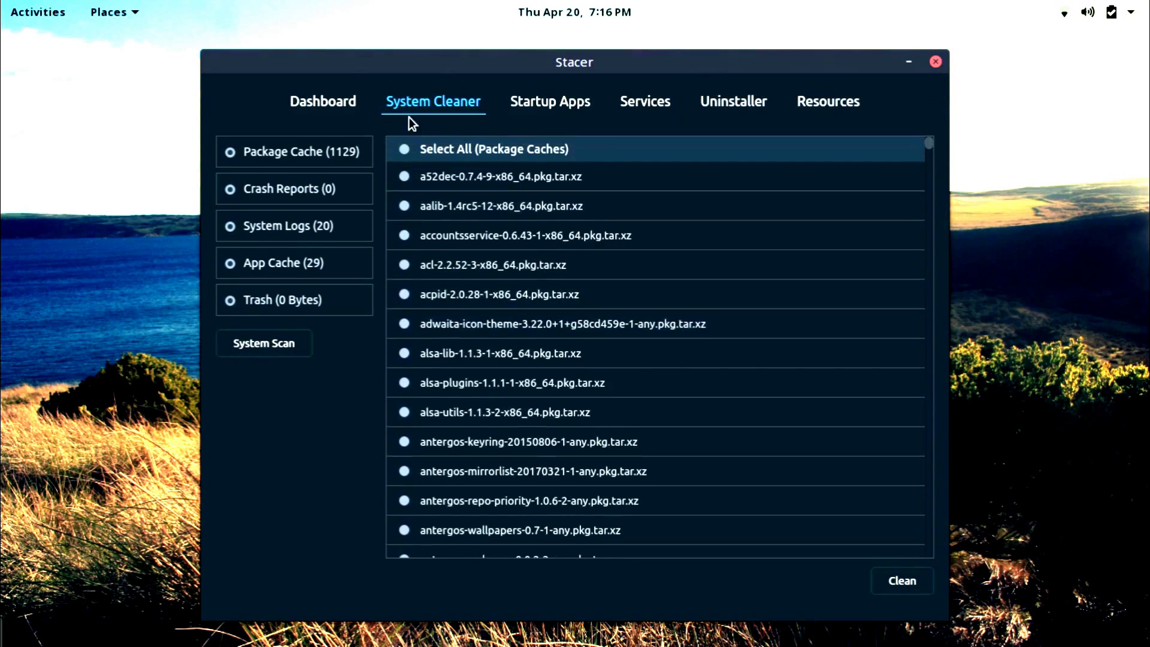
click(405, 149)
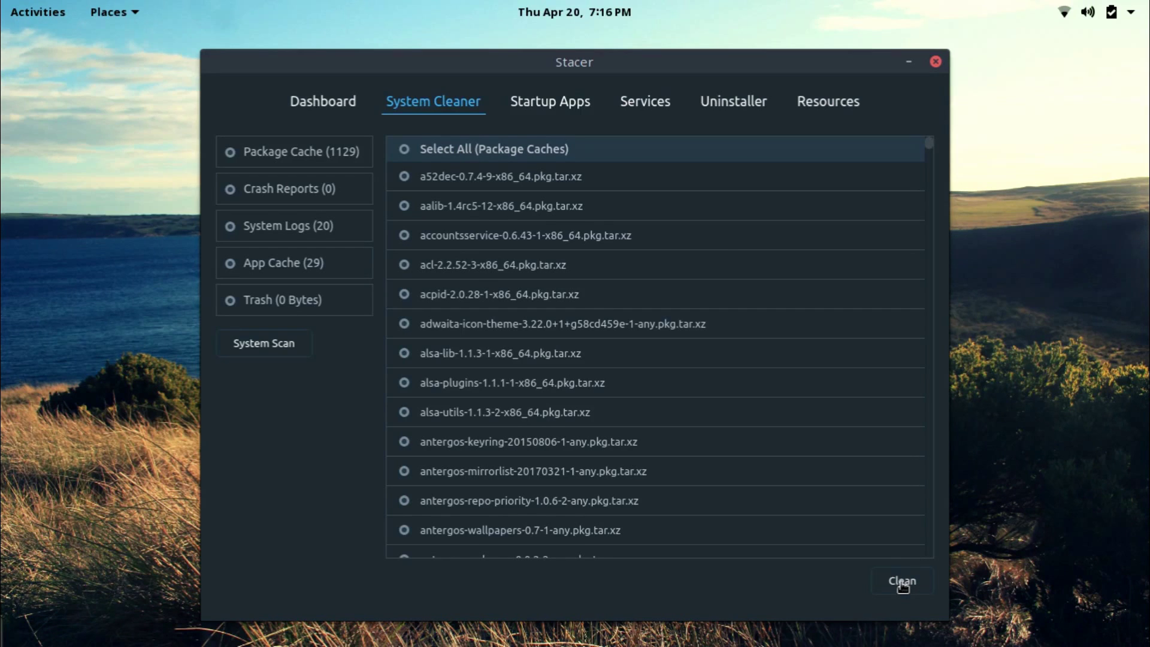
click(901, 582)
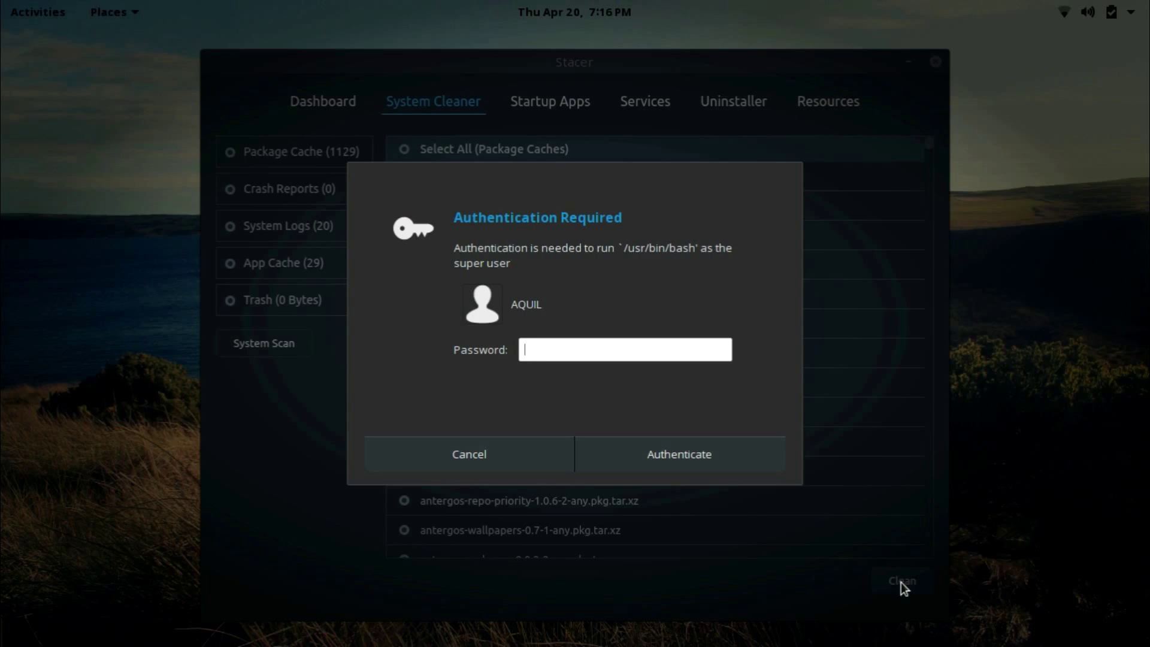
text(********)
key(Return)
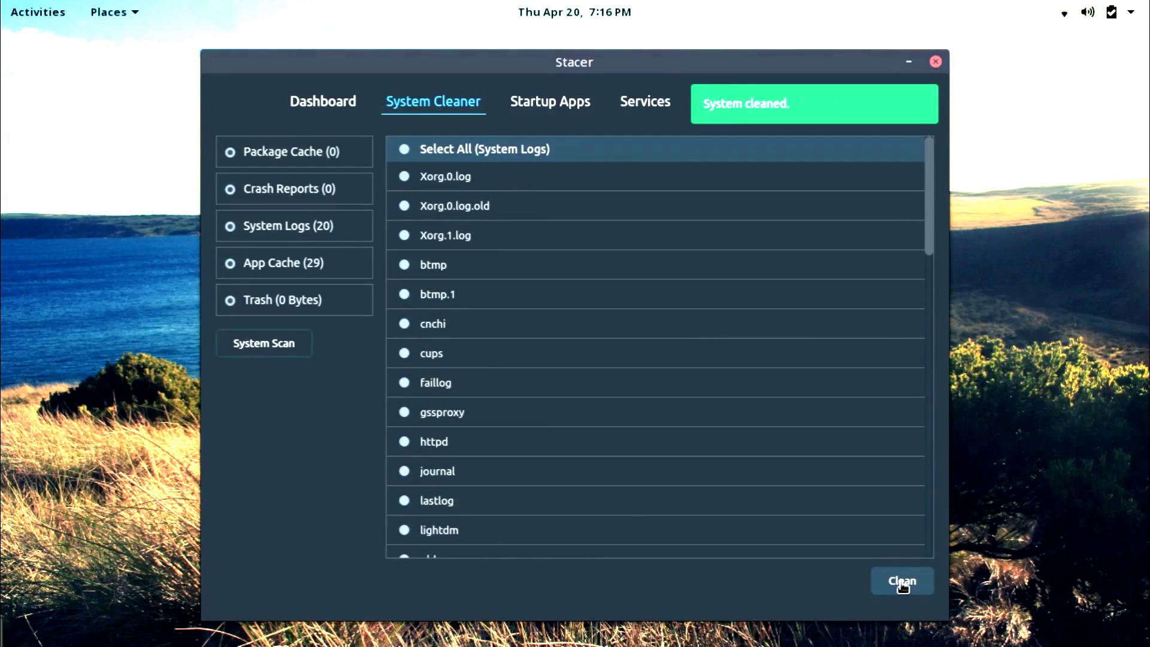
- Clean the 20 system logs, authenticating with the account password
click(902, 582)
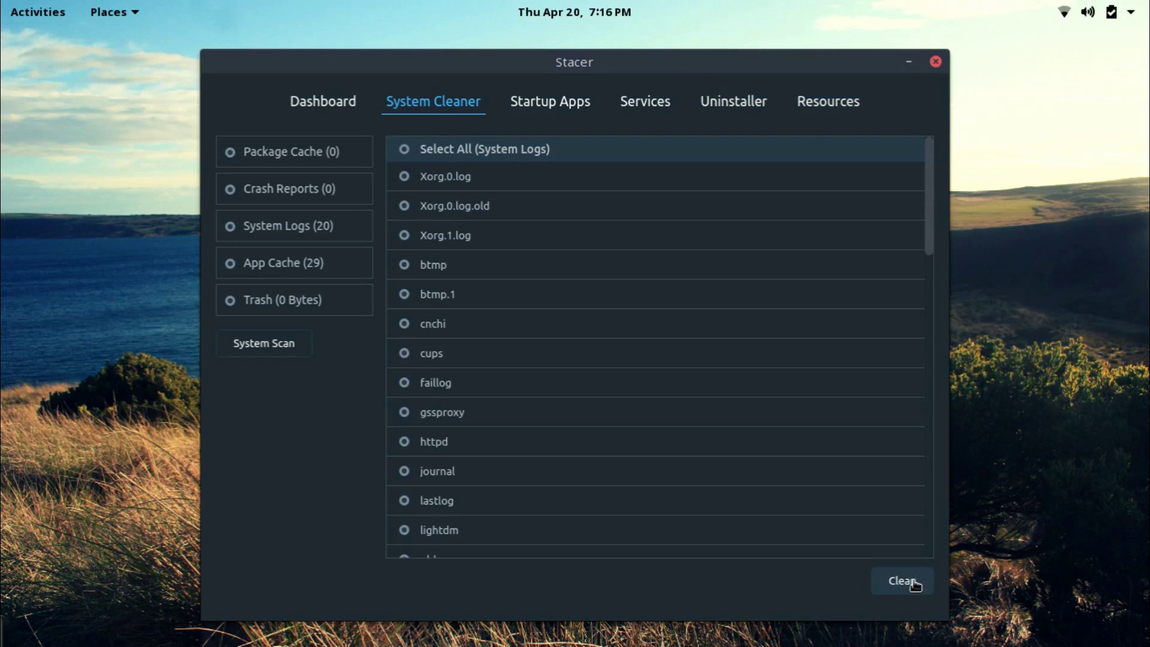
click(902, 581)
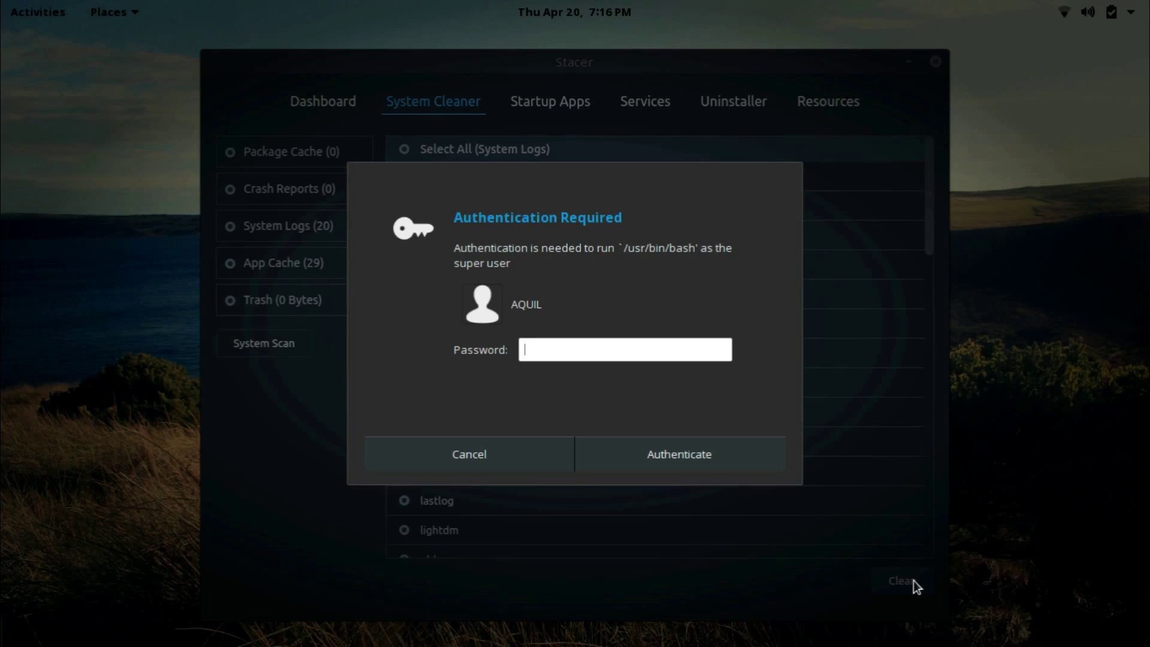
text(password)
key(Return)
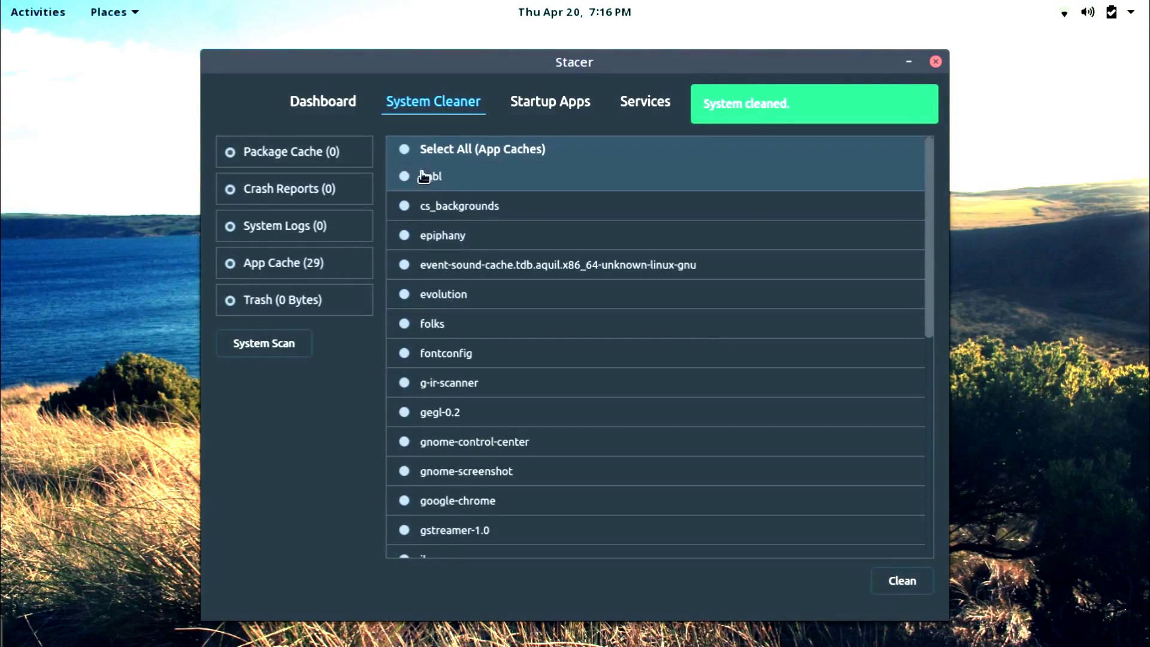
- Select all 29 app caches and clean them
click(403, 149)
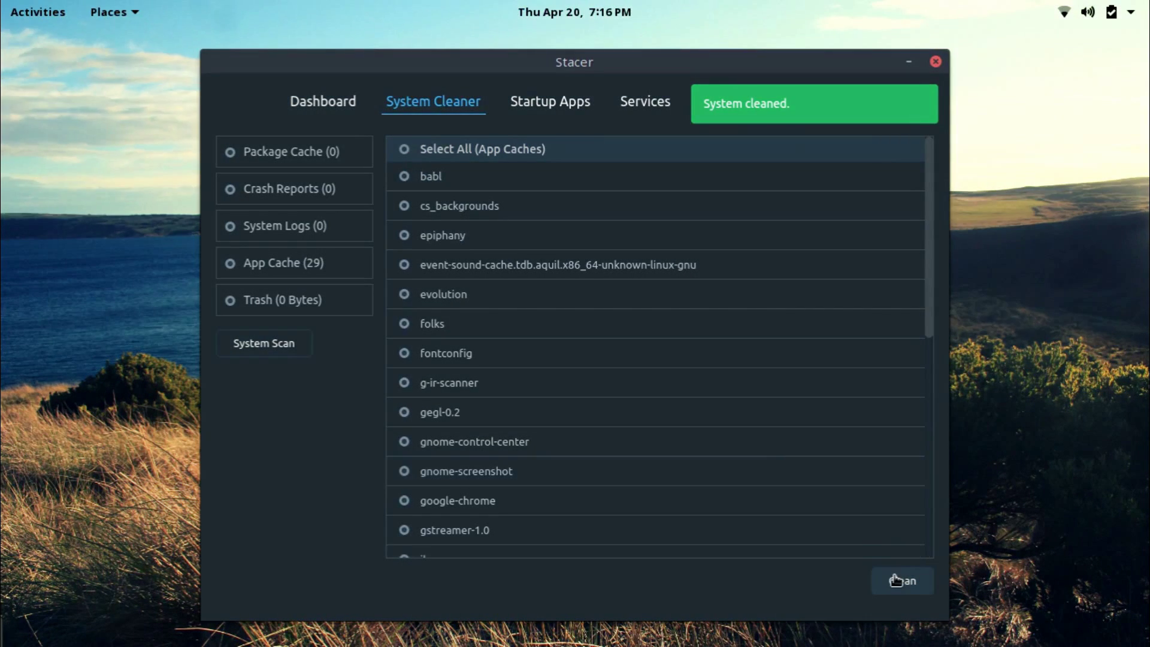
click(894, 579)
key(Escape)
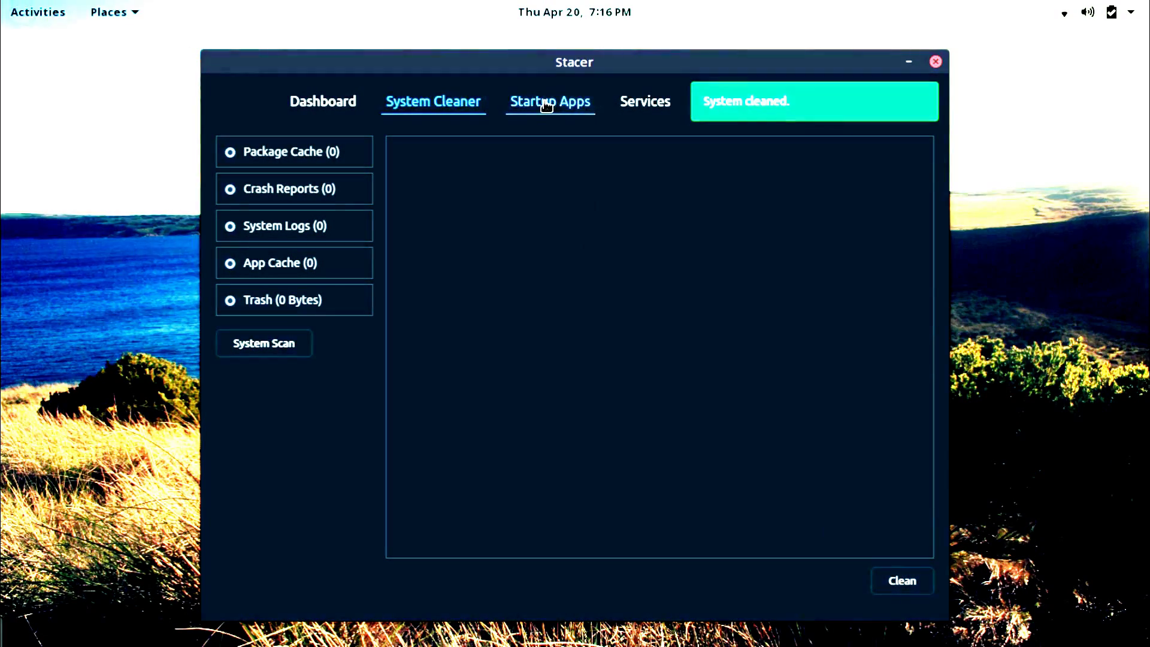
- View startup apps, then scroll the 94 system services down to wpa_supplicant@
click(546, 103)
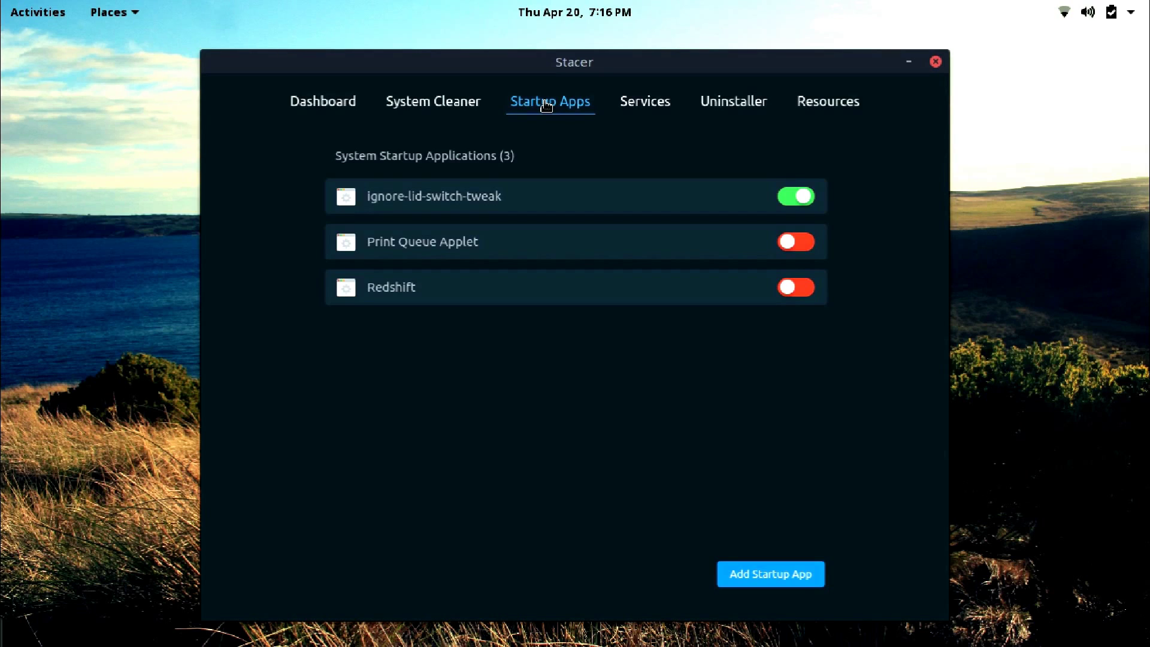
click(645, 106)
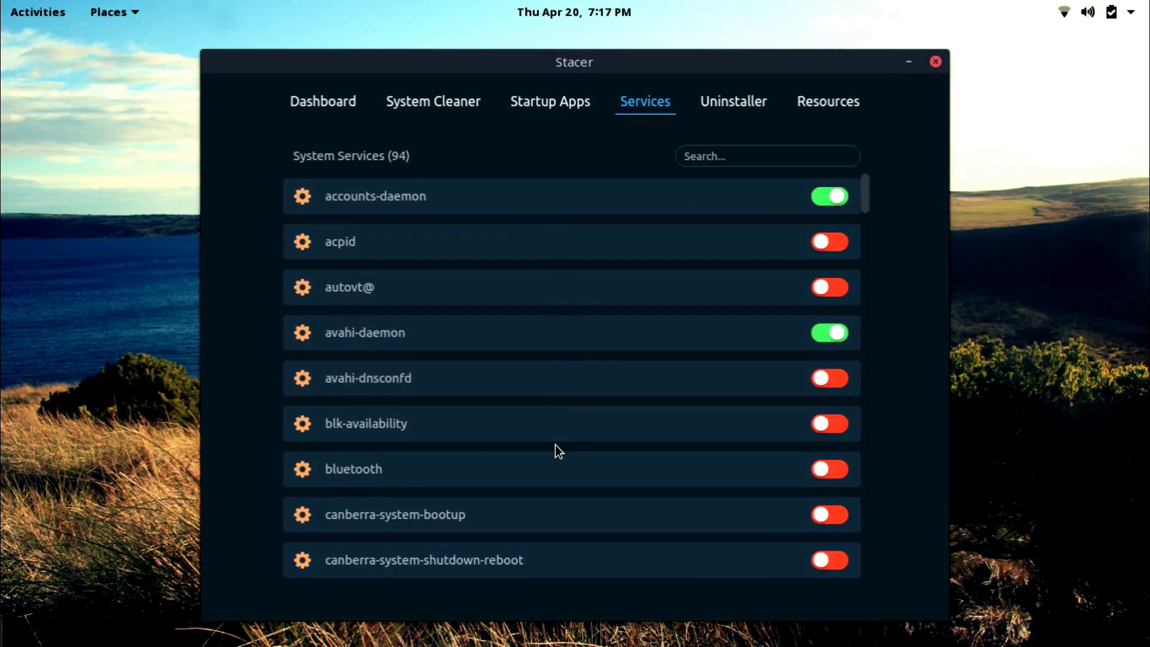
scroll(555, 444, down, 4)
scroll(555, 444, down, 18)
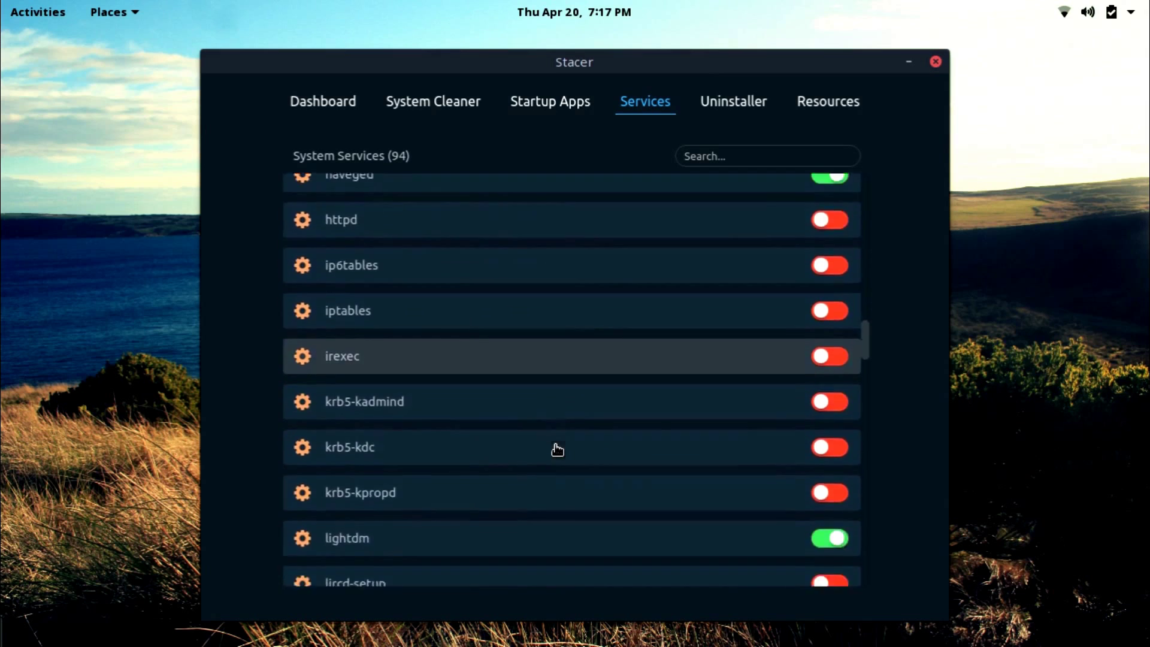
scroll(557, 449, down, 17)
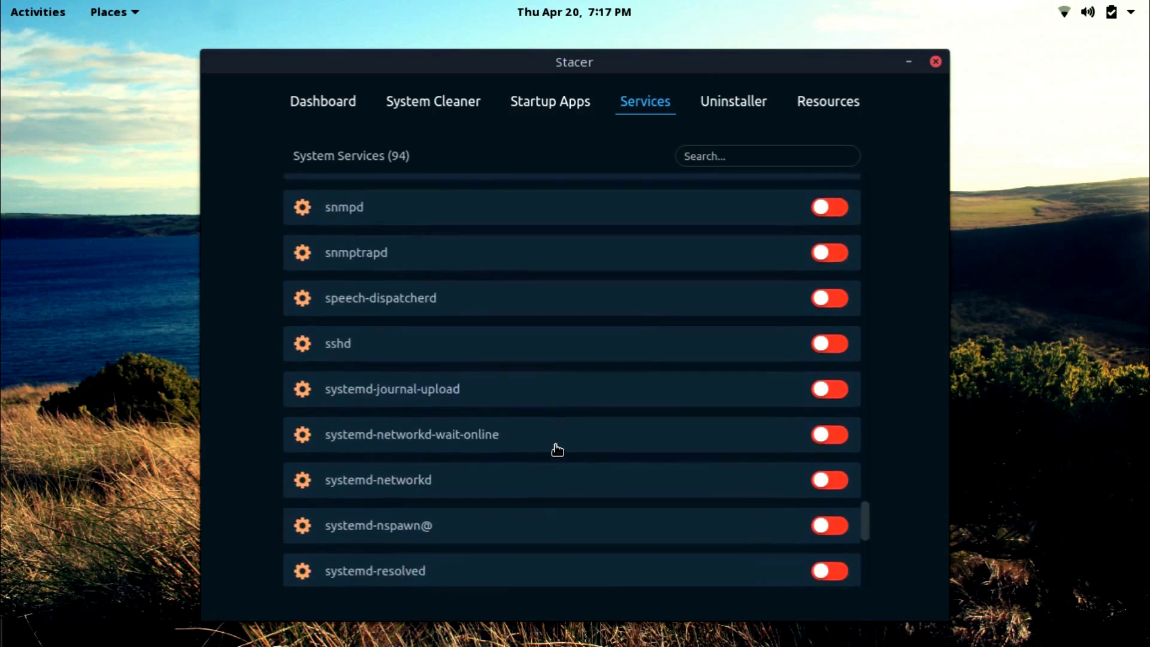
scroll(557, 449, down, 1)
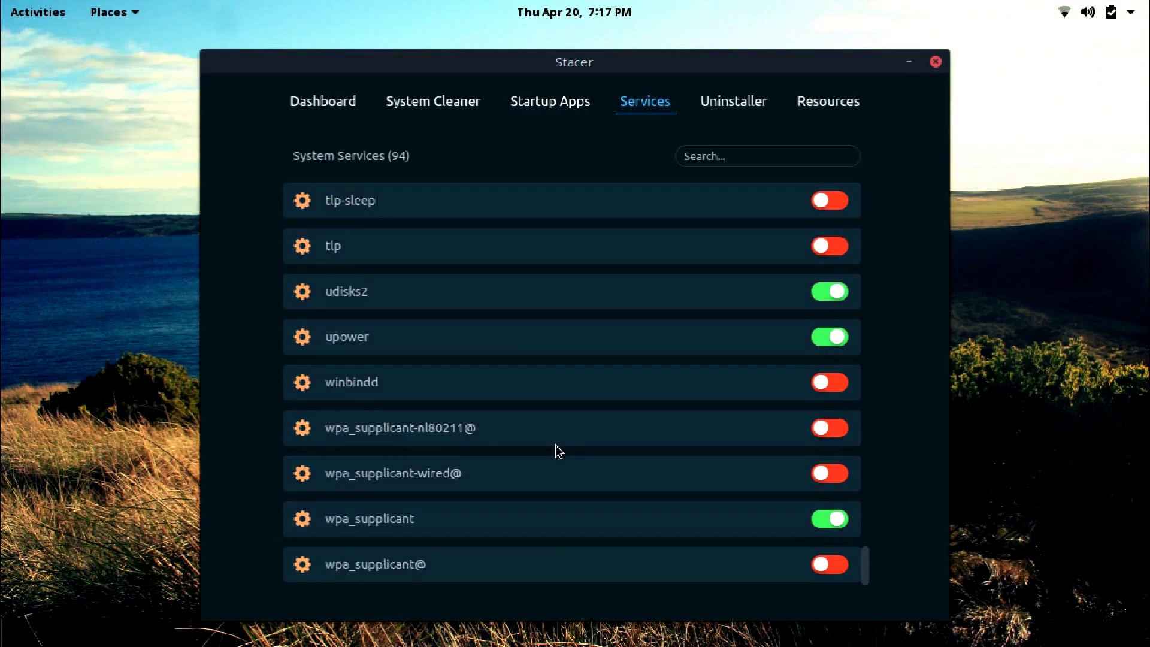
- Open the Uninstaller and browse the list of installed packages
click(746, 100)
scroll(635, 285, down, 2)
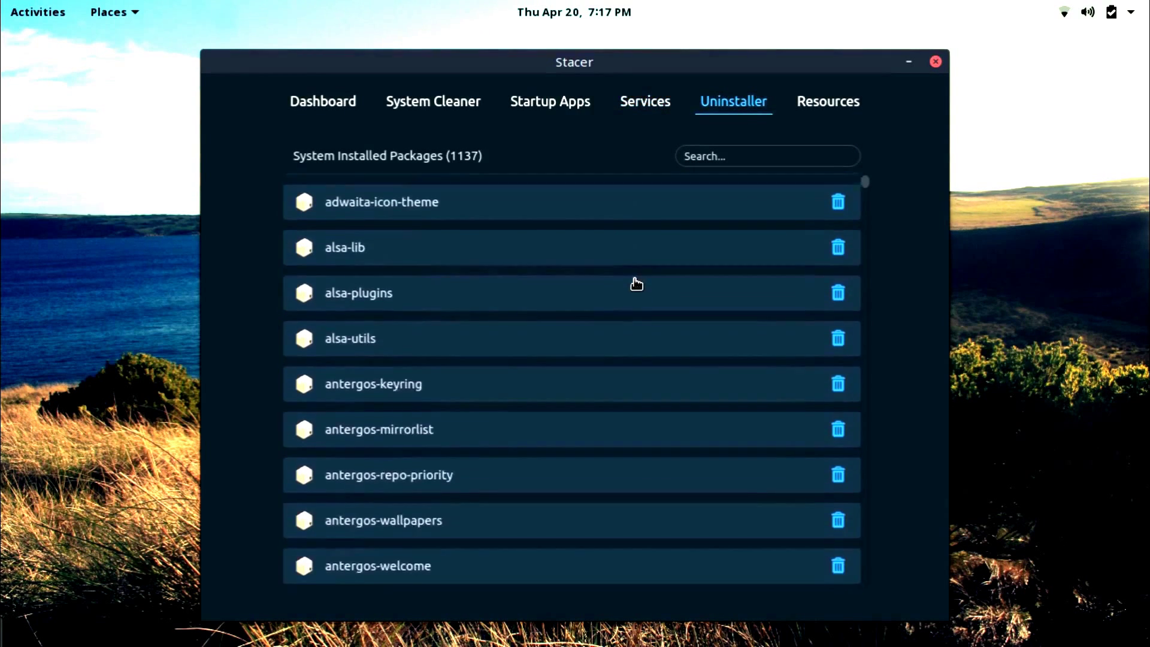
scroll(636, 284, down, 6)
scroll(637, 285, up, 2)
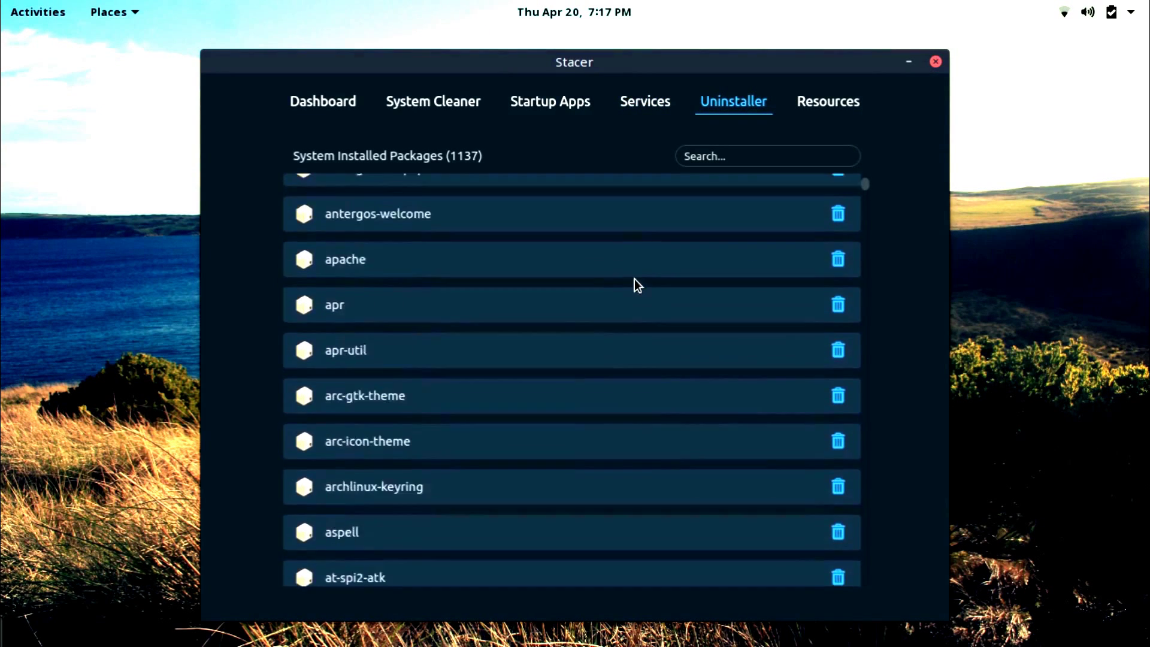
scroll(636, 283, up, 1)
scroll(636, 283, down, 6)
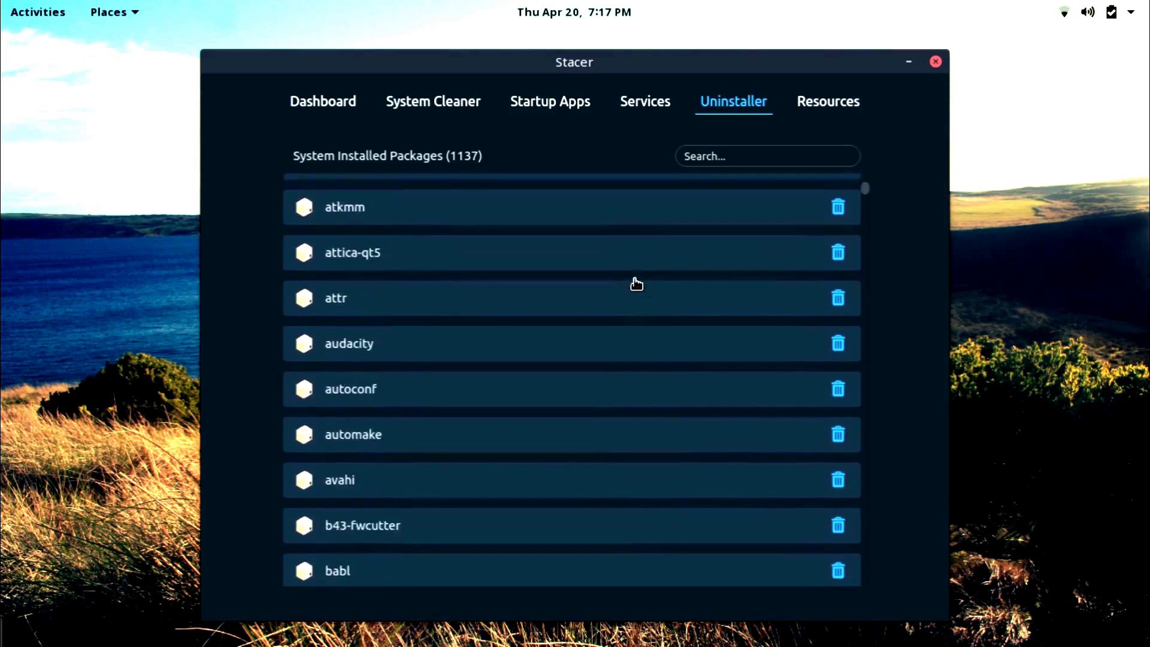
scroll(636, 284, down, 1)
scroll(636, 283, down, 4)
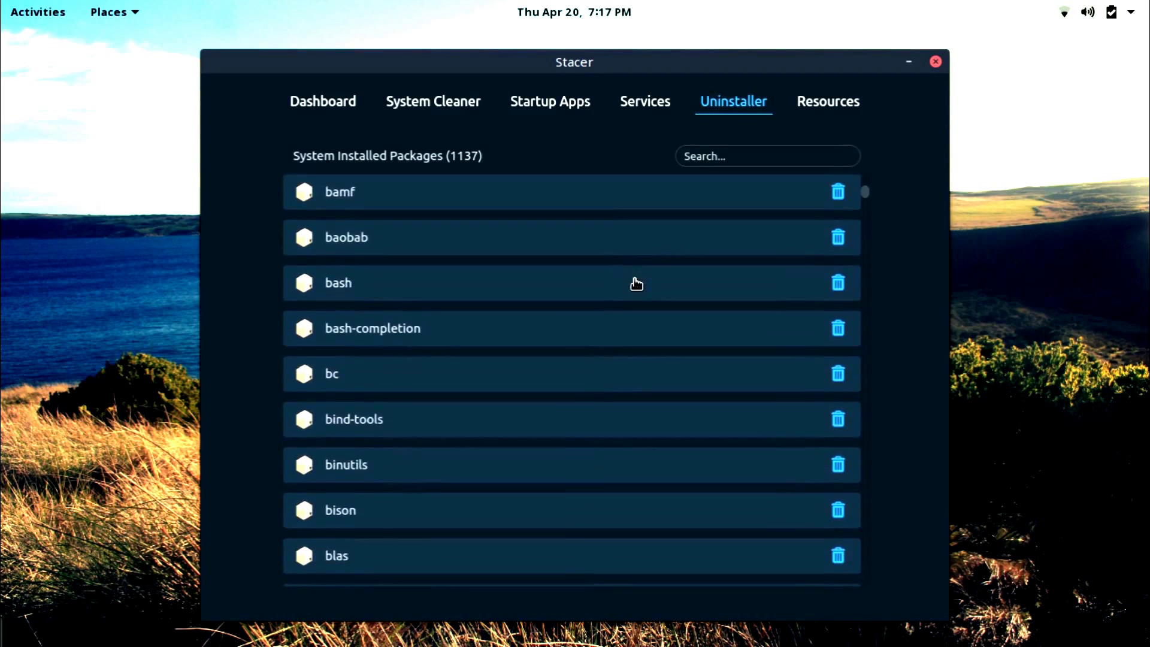
- Search 'you' and uninstall youtube-dl, authenticating with the account password
click(733, 163)
text(you)
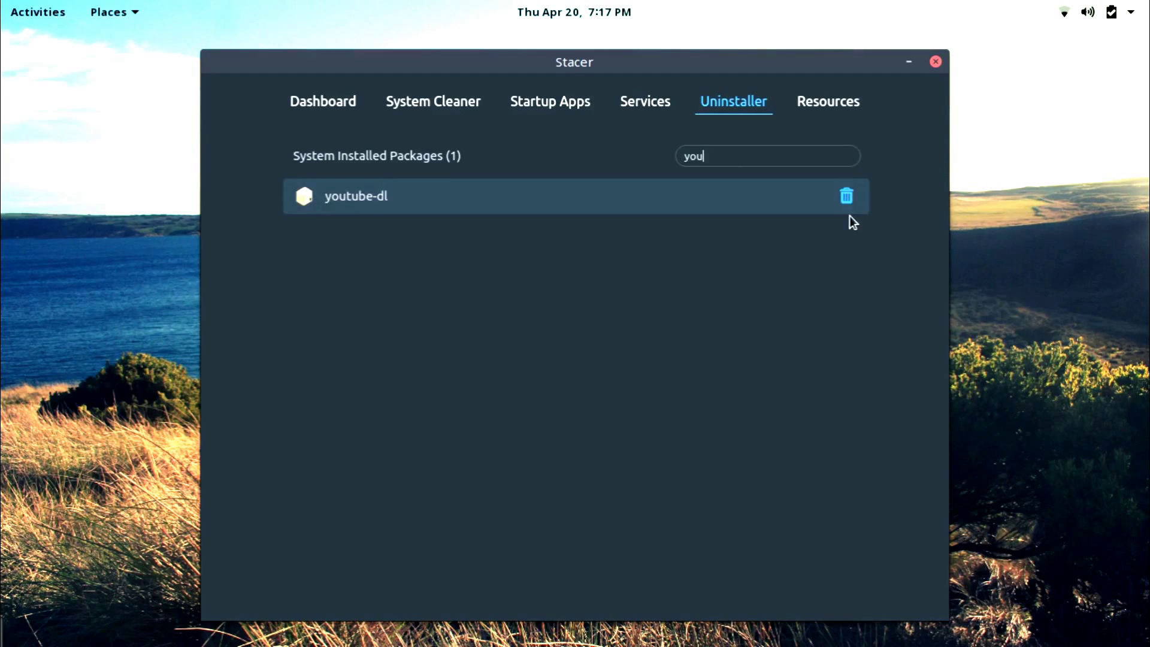
click(848, 199)
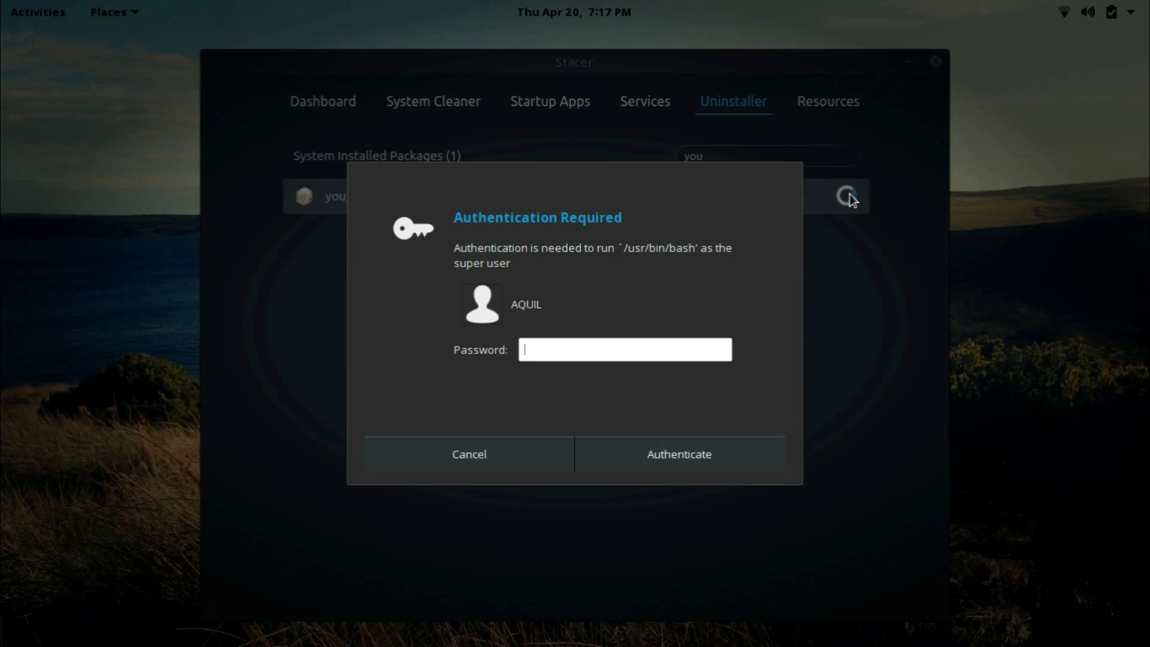
text(a)
key(Return)
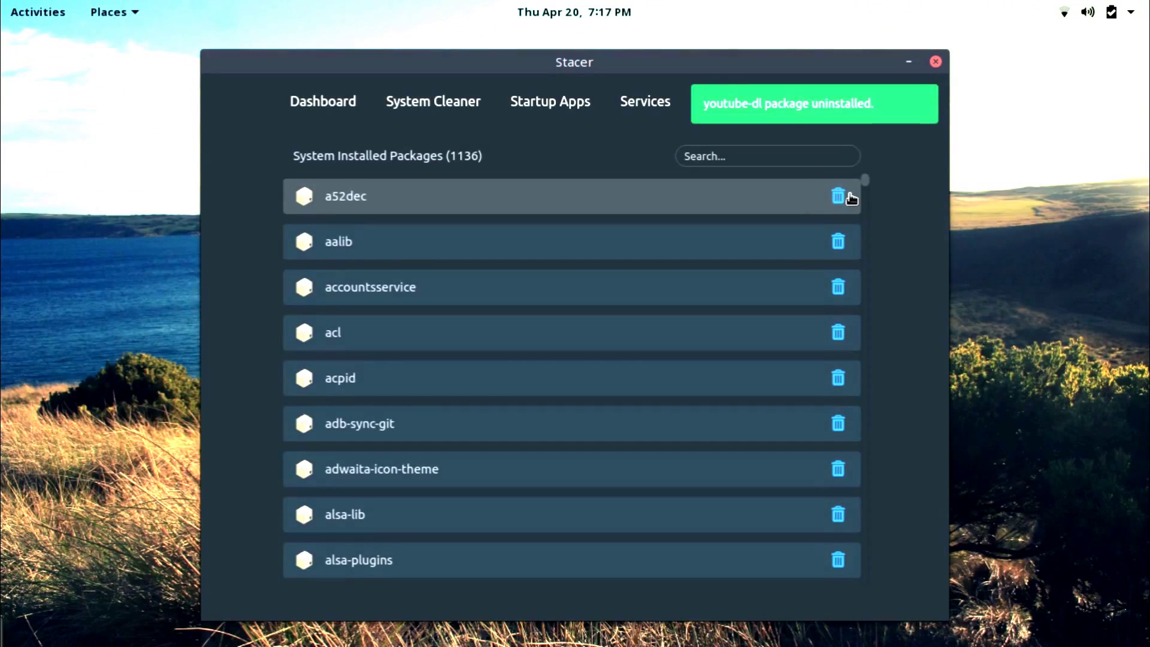
- Confirm youtube-dl is gone, clear the search, and show the Resources history graphs
click(789, 155)
text(you)
key(BackSpace)
key(BackSpace)
key(BackSpace)
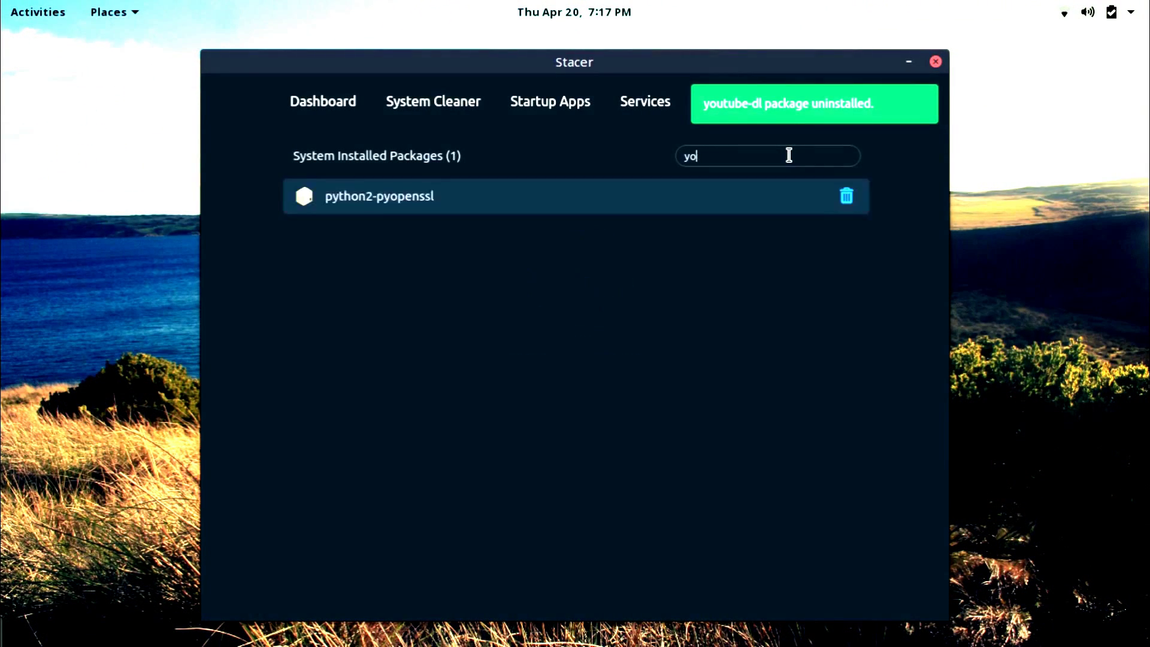
click(830, 114)
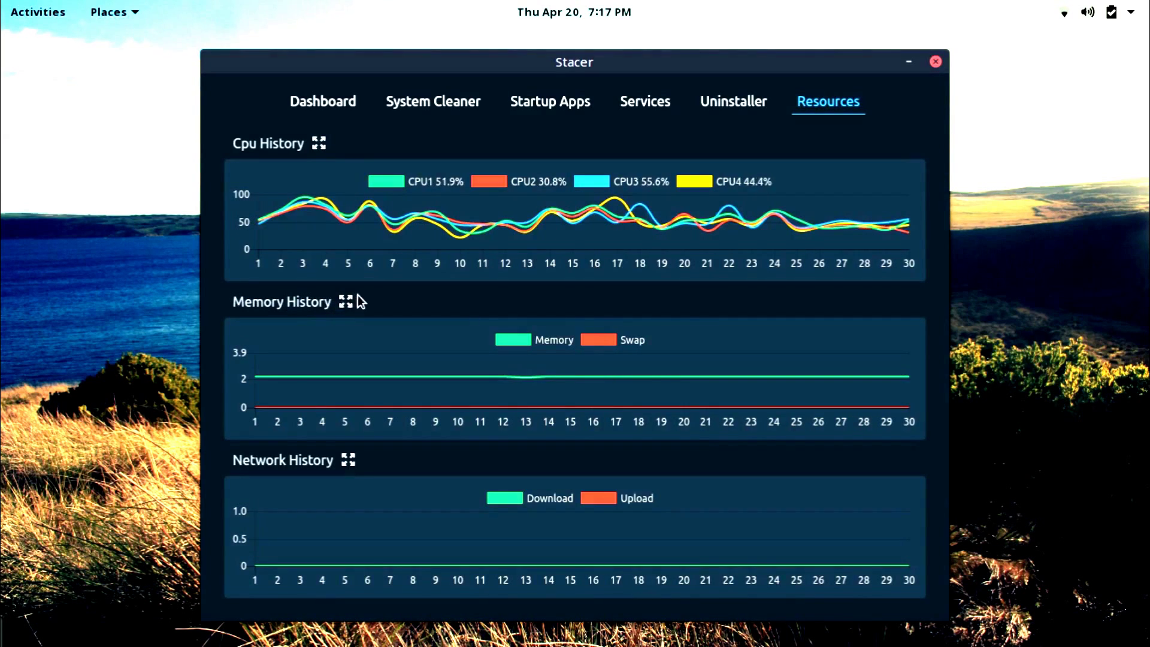
- Expand the Memory History graph, collapse it back, then return to System Cleaner
click(344, 303)
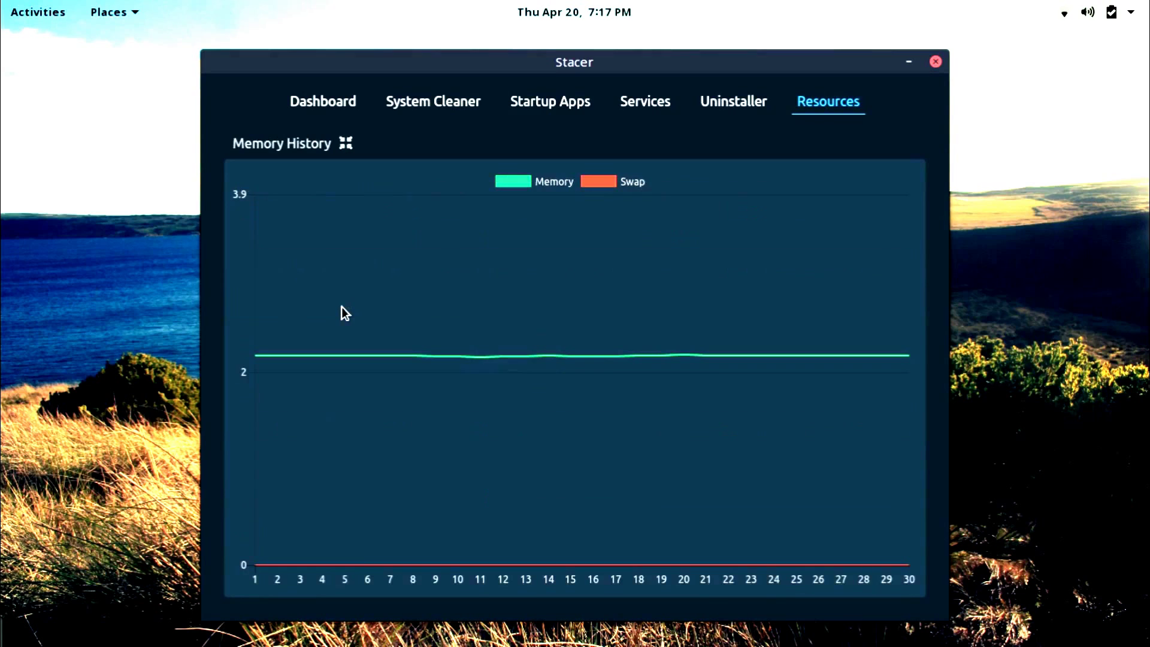
click(346, 143)
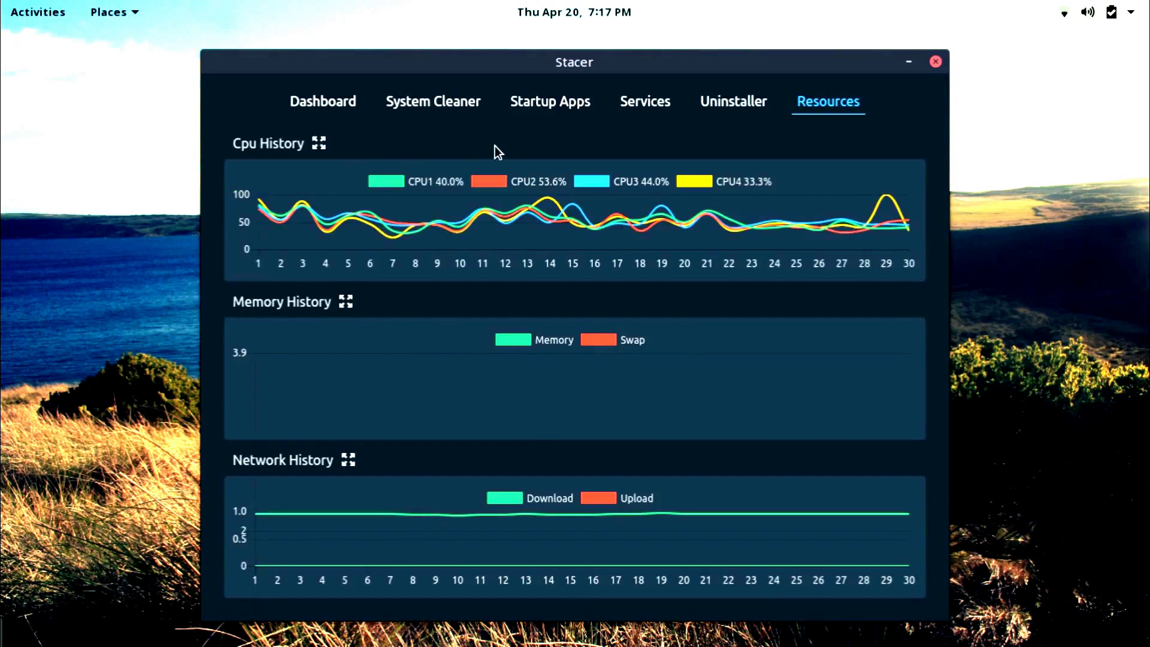
click(455, 107)
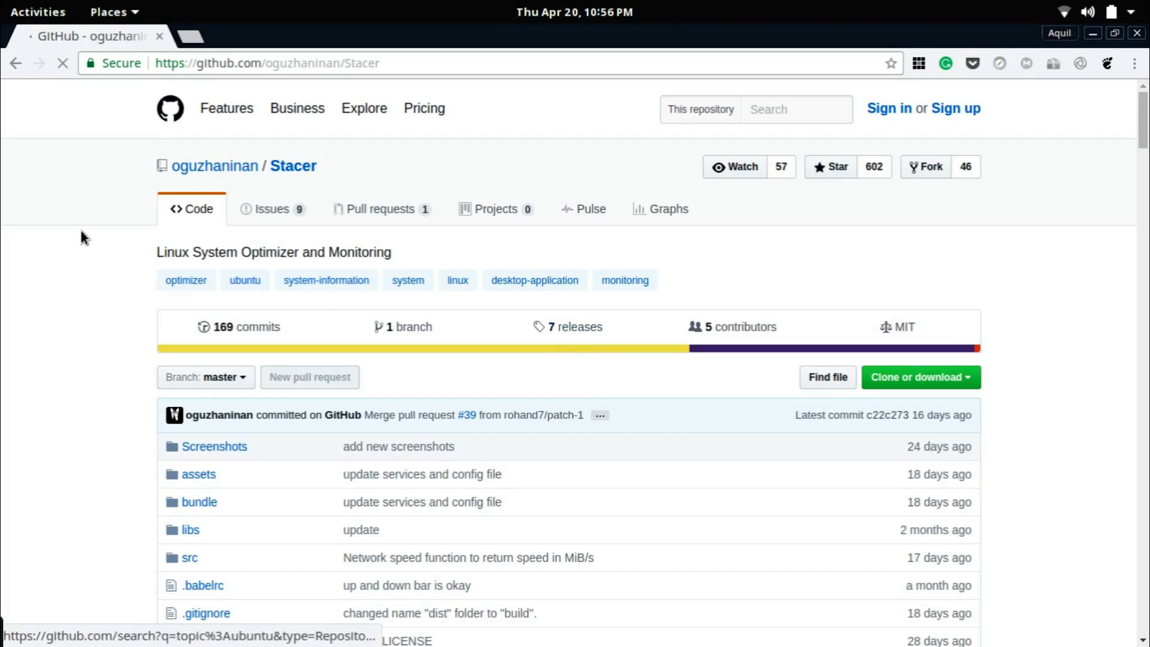
- Scroll the Stacer GitHub README down to the Installing section with AppImage and Debian steps
scroll(81, 231, down, 10)
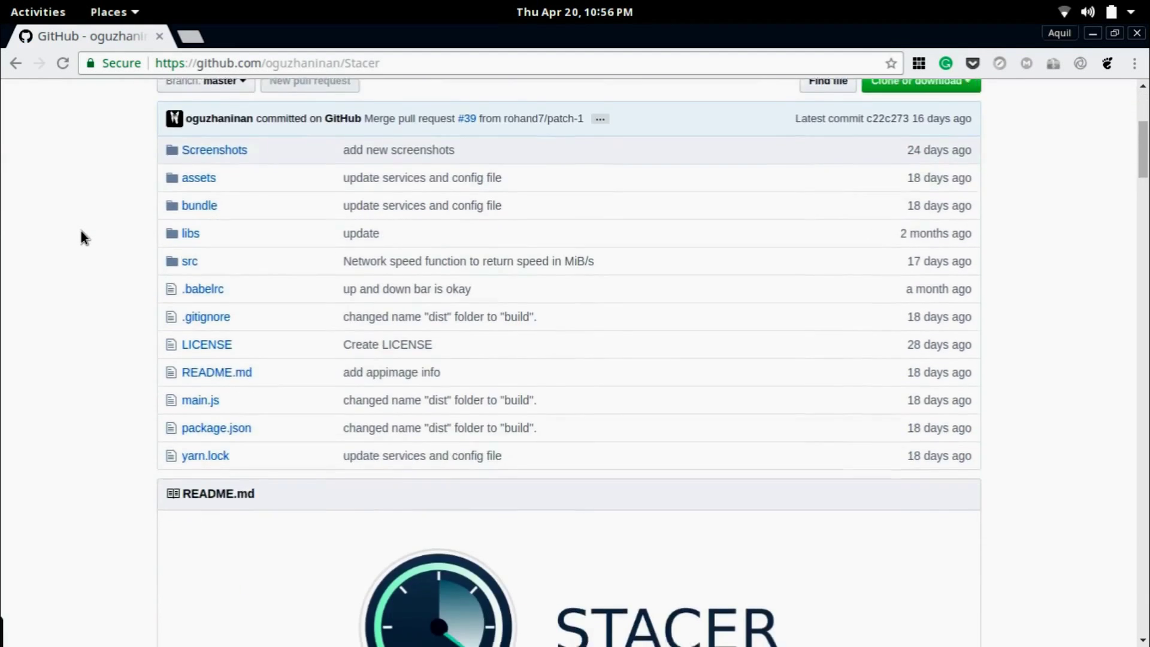
scroll(81, 231, down, 10)
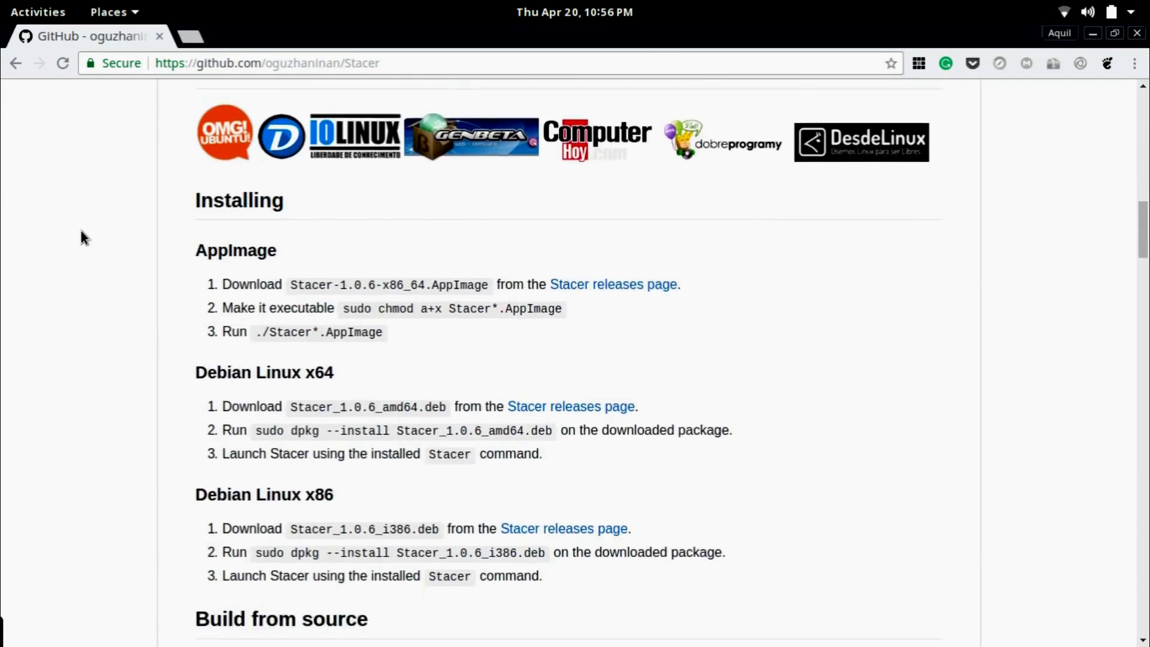